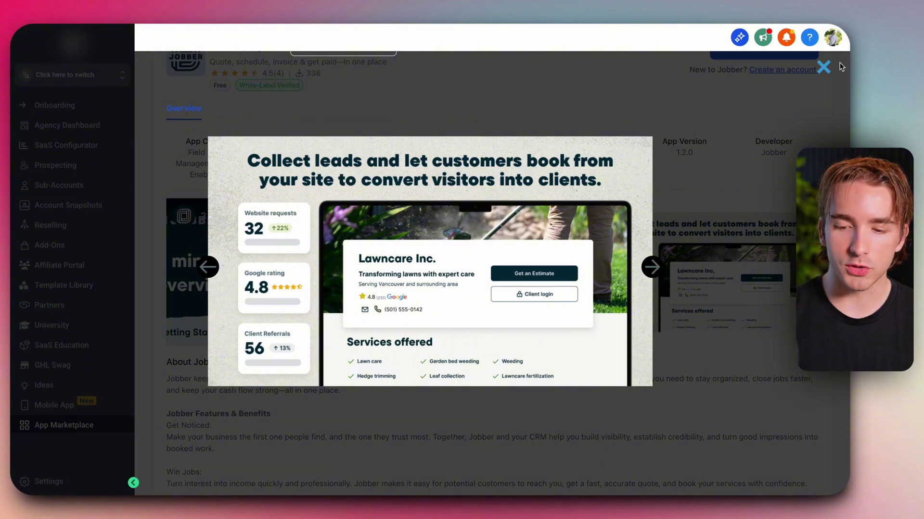
Close the enlarged preview image and start installing the Jobber Integration app
{"action": "left_click", "coordinate": [823, 68]}
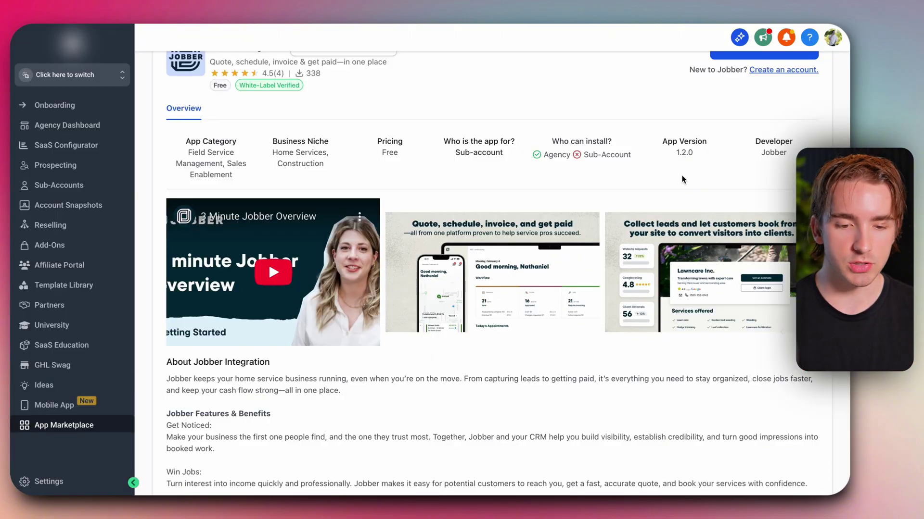
{"action": "scroll", "coordinate": [264, 181], "scroll_direction": "up", "scroll_amount": 3}
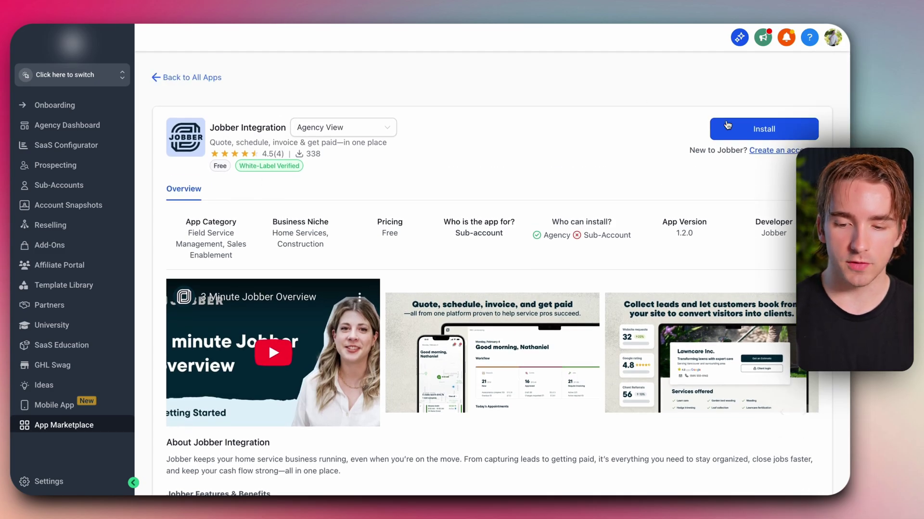
{"action": "left_click", "coordinate": [743, 136]}
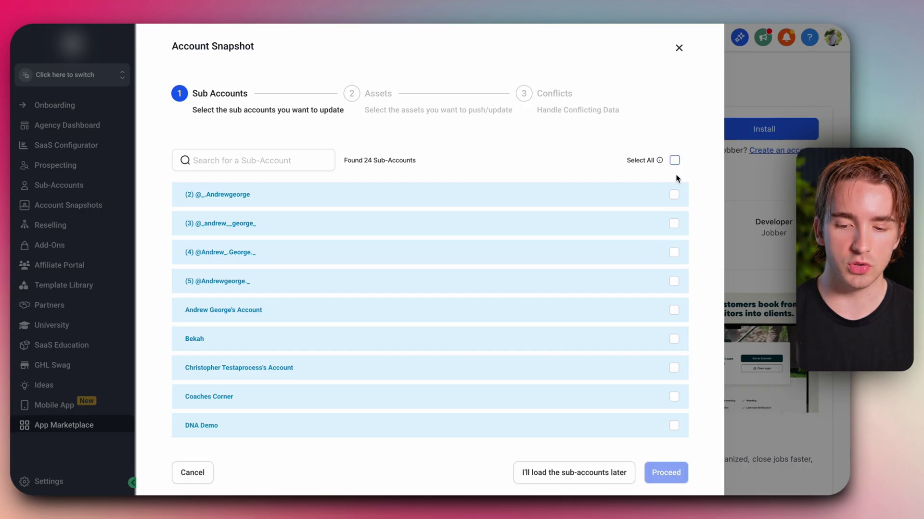
Choose the first listed sub-account to receive the Jobber snapshot and continue to the asset selection
{"action": "left_click", "coordinate": [674, 195]}
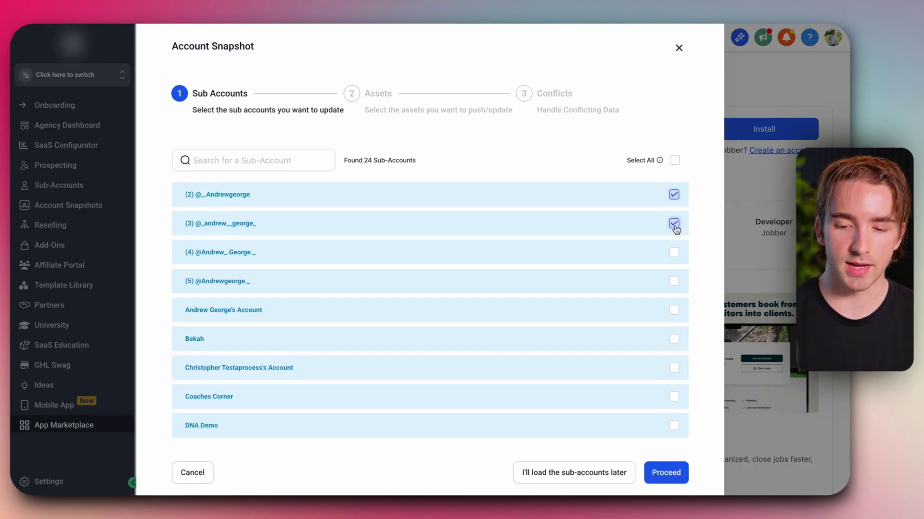
{"action": "left_click", "coordinate": [674, 161]}
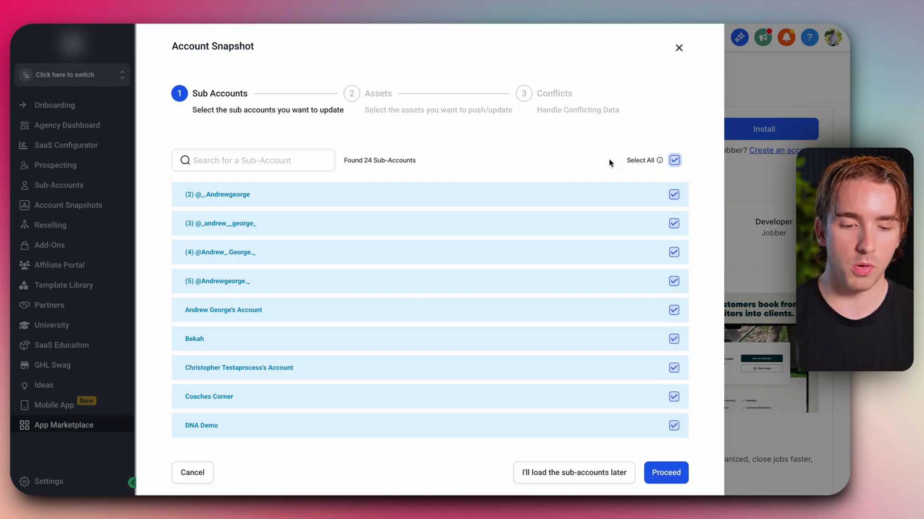
{"action": "left_click", "coordinate": [242, 166]}
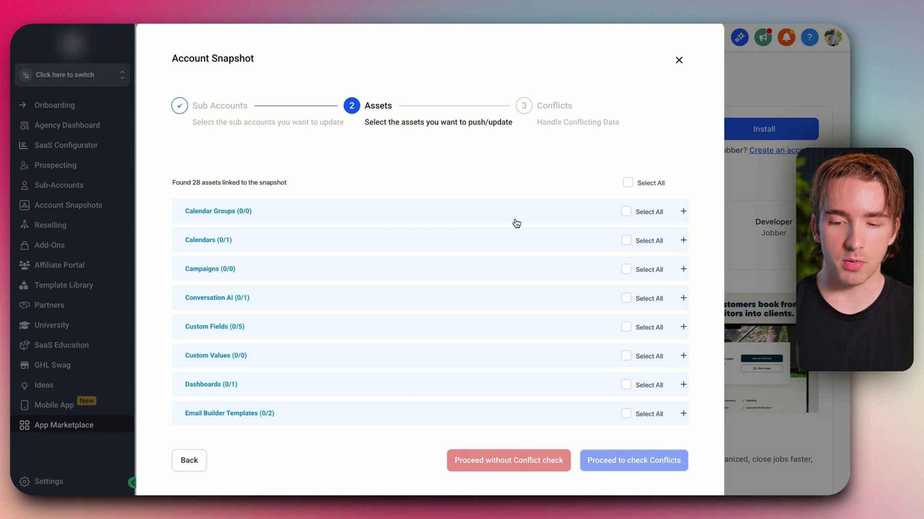
Examine the snapshot's calendar, Conversation AI and custom field assets, including the Jobber Client URL field
{"action": "triple_click", "coordinate": [231, 66]}
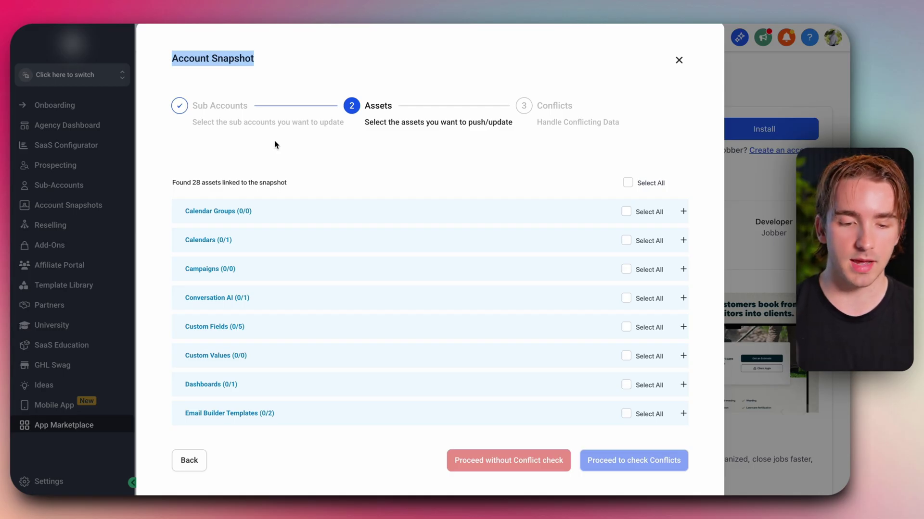
{"action": "left_click", "coordinate": [250, 247]}
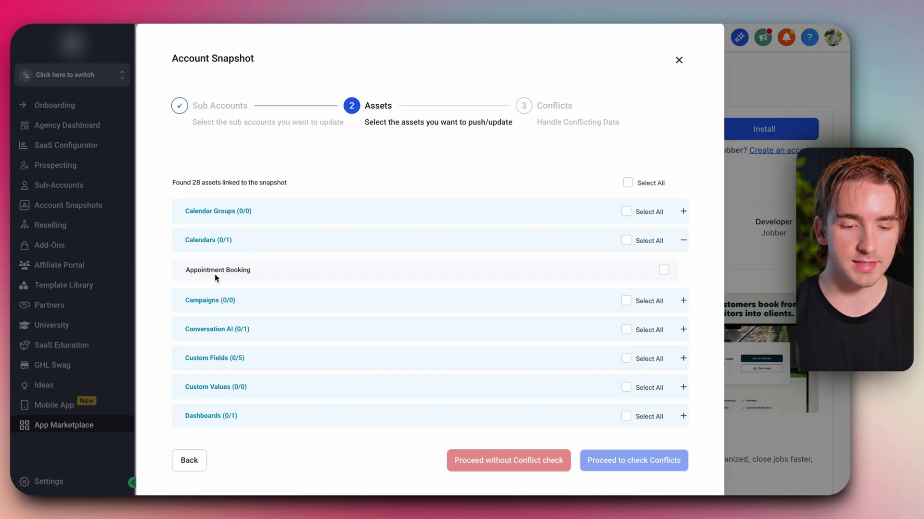
{"action": "scroll", "coordinate": [277, 276], "scroll_direction": "down", "scroll_amount": 2}
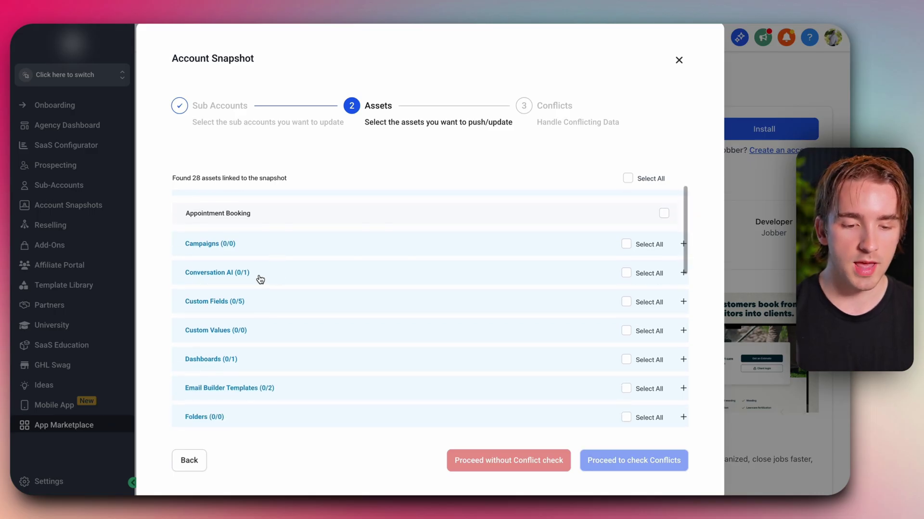
{"action": "left_click", "coordinate": [259, 276]}
{"action": "scroll", "coordinate": [236, 316], "scroll_direction": "down", "scroll_amount": 2}
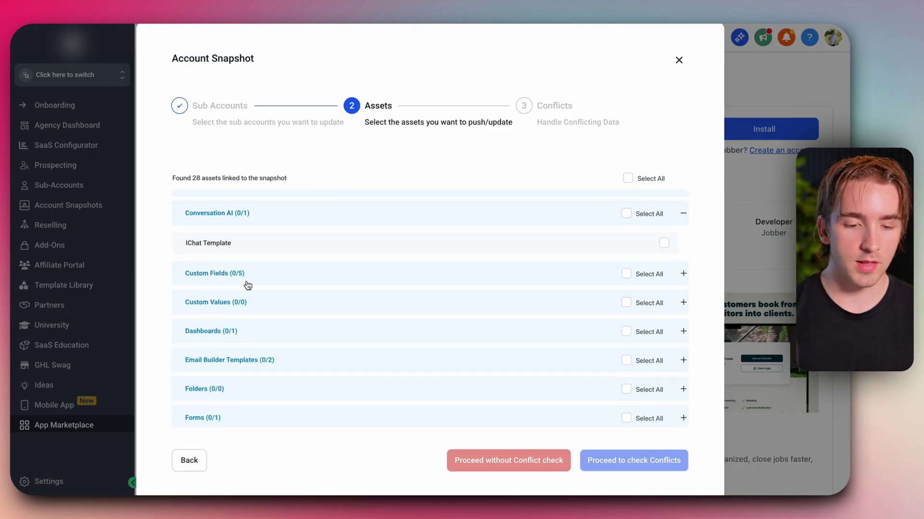
{"action": "left_click", "coordinate": [248, 283]}
{"action": "scroll", "coordinate": [248, 284], "scroll_direction": "down", "scroll_amount": 2}
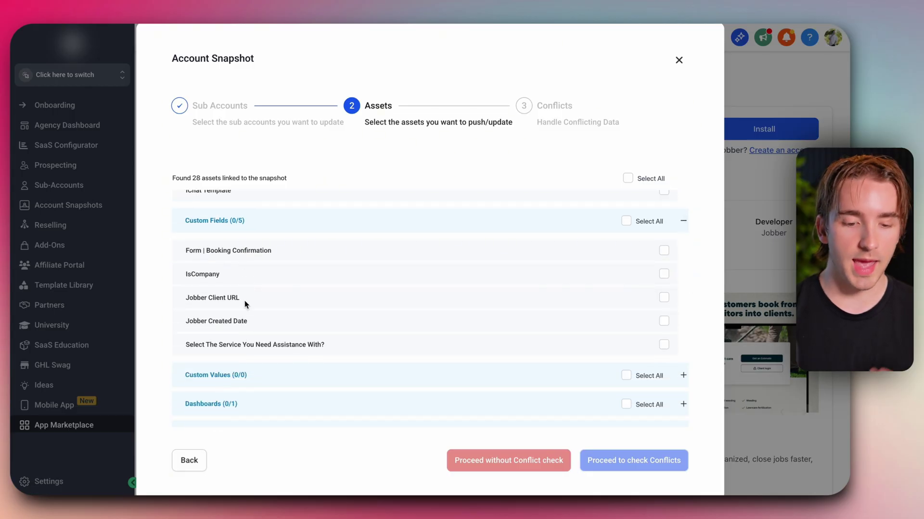
{"action": "triple_click", "coordinate": [245, 303]}
Examine the snapshot's dashboard, email builder template, form, Voice AI agent and workflow assets
{"action": "scroll", "coordinate": [246, 303], "scroll_direction": "down", "scroll_amount": 2}
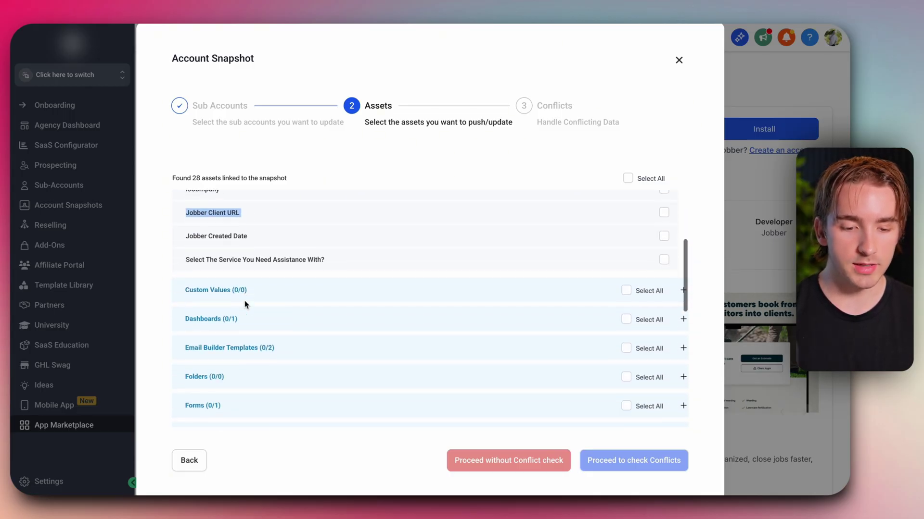
{"action": "left_click", "coordinate": [246, 315]}
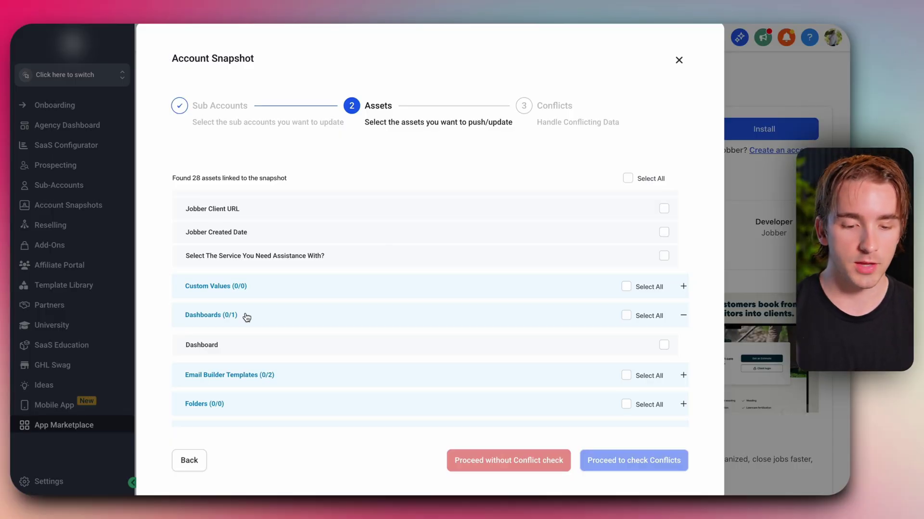
{"action": "scroll", "coordinate": [244, 368], "scroll_direction": "down", "scroll_amount": 2}
{"action": "left_click", "coordinate": [271, 300]}
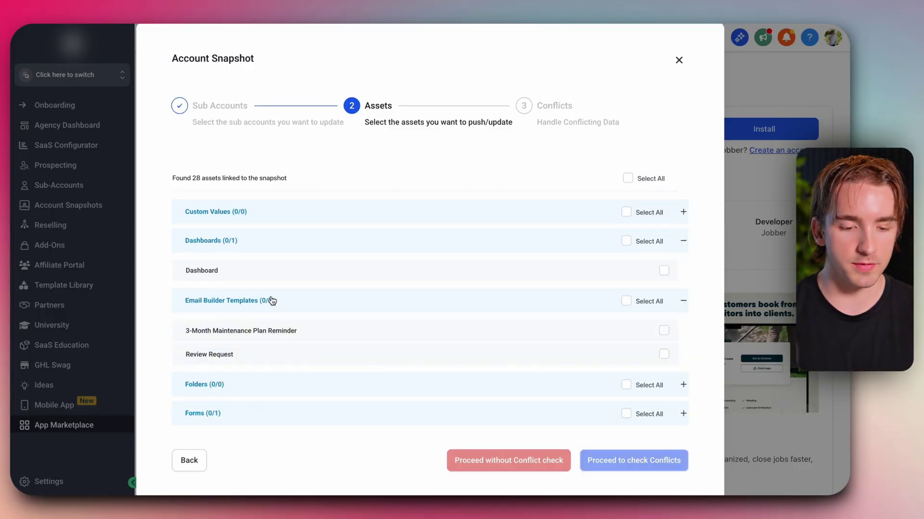
{"action": "scroll", "coordinate": [273, 301], "scroll_direction": "down", "scroll_amount": 2}
{"action": "left_click", "coordinate": [240, 326]}
{"action": "scroll", "coordinate": [305, 315], "scroll_direction": "down", "scroll_amount": 5}
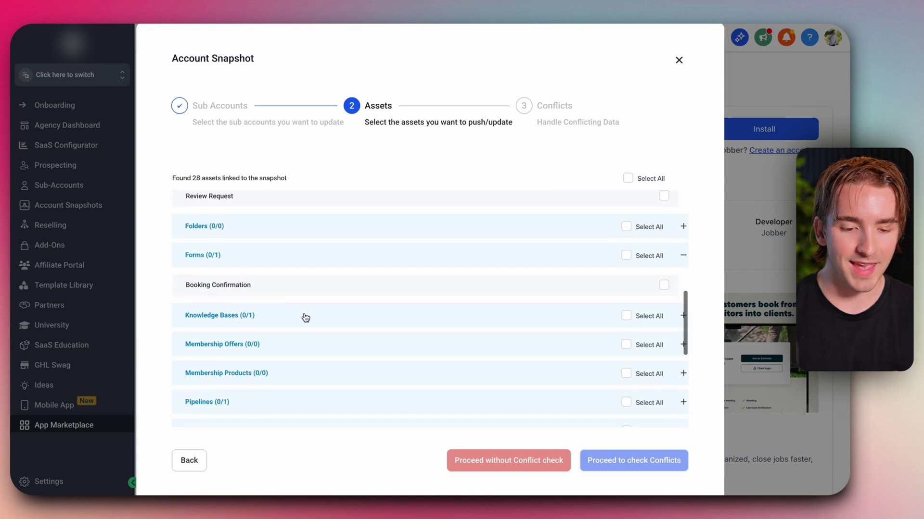
{"action": "scroll", "coordinate": [306, 317], "scroll_direction": "down", "scroll_amount": 3}
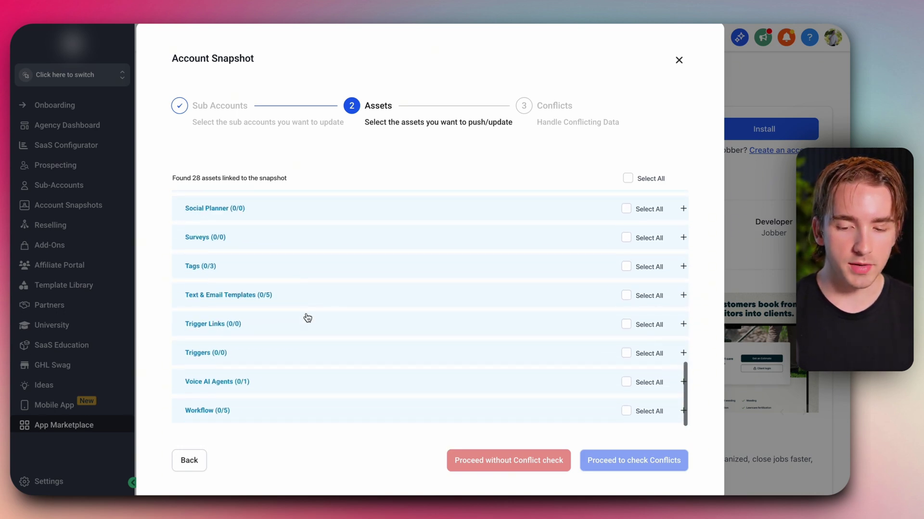
{"action": "left_click", "coordinate": [272, 388]}
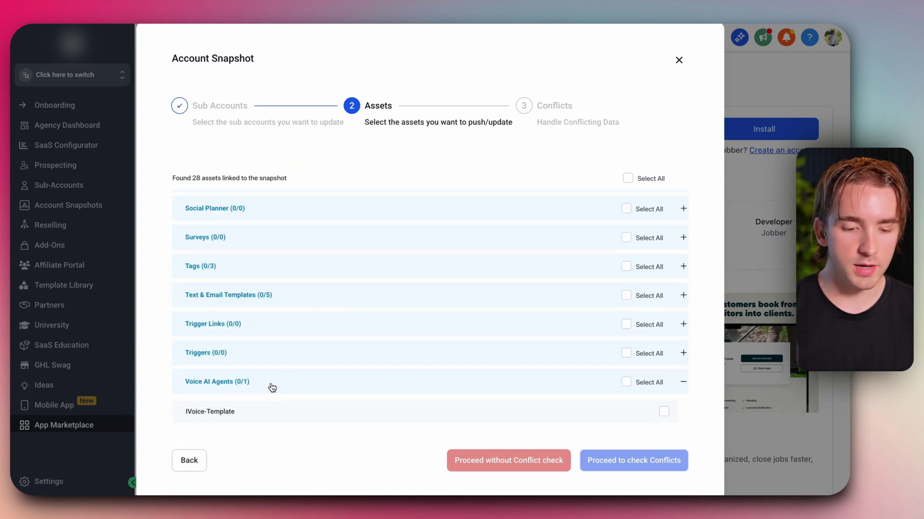
{"action": "scroll", "coordinate": [258, 418], "scroll_direction": "down", "scroll_amount": 3}
{"action": "left_click", "coordinate": [259, 416]}
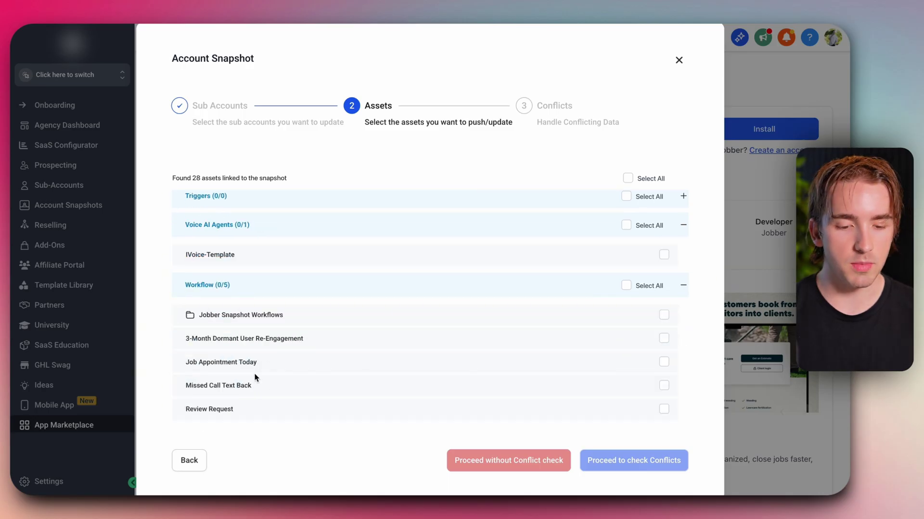
Select all of the snapshot's assets and check them for conflicts with the chosen sub-account
{"action": "scroll", "coordinate": [637, 298], "scroll_direction": "up", "scroll_amount": 10}
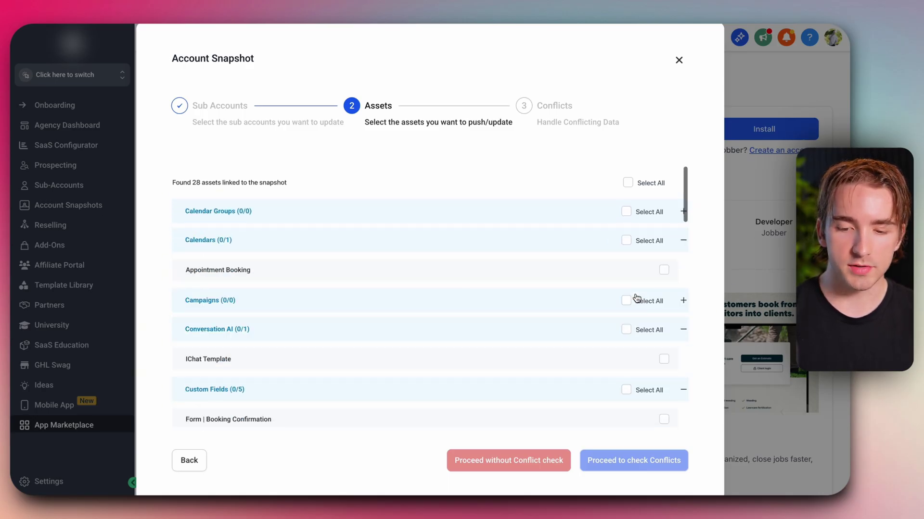
{"action": "left_click", "coordinate": [627, 184]}
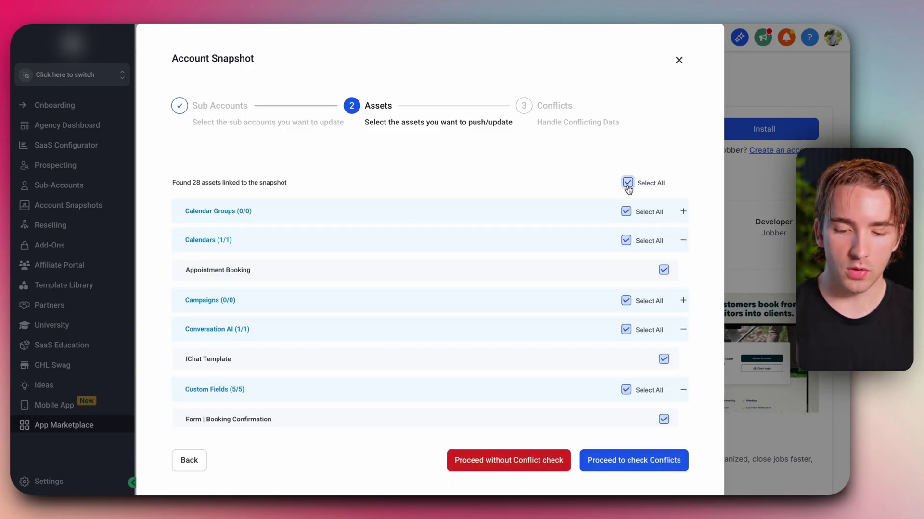
{"action": "left_click", "coordinate": [629, 465]}
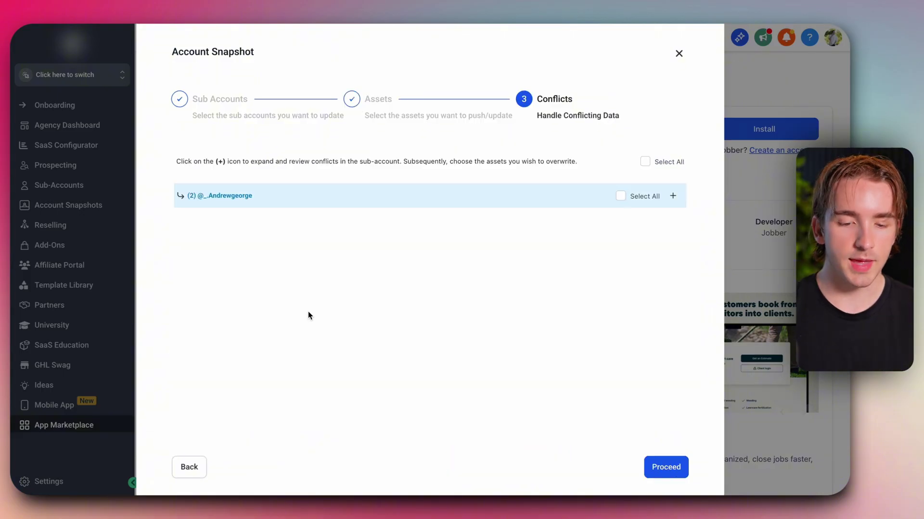
Look into the sub-account's conflict entry, then return to the asset selection
{"action": "left_click", "coordinate": [228, 197]}
{"action": "left_click", "coordinate": [228, 197]}
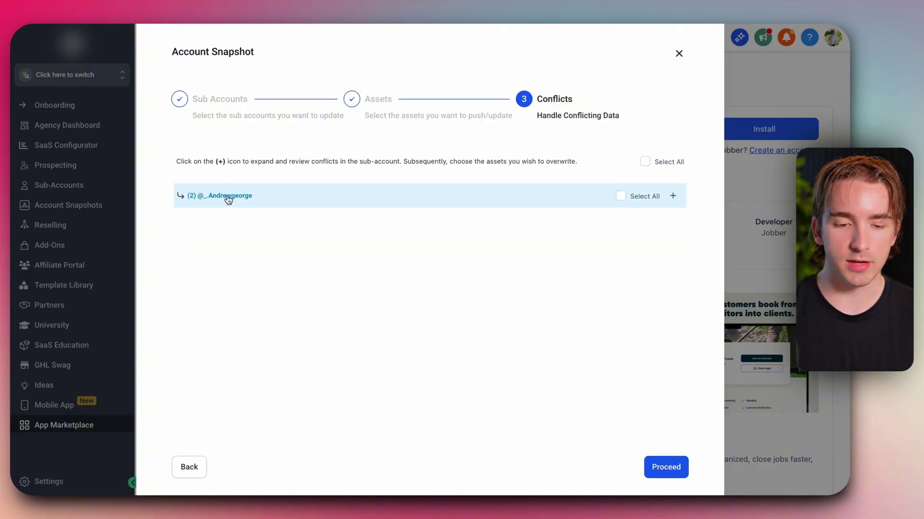
{"action": "left_click", "coordinate": [189, 468]}
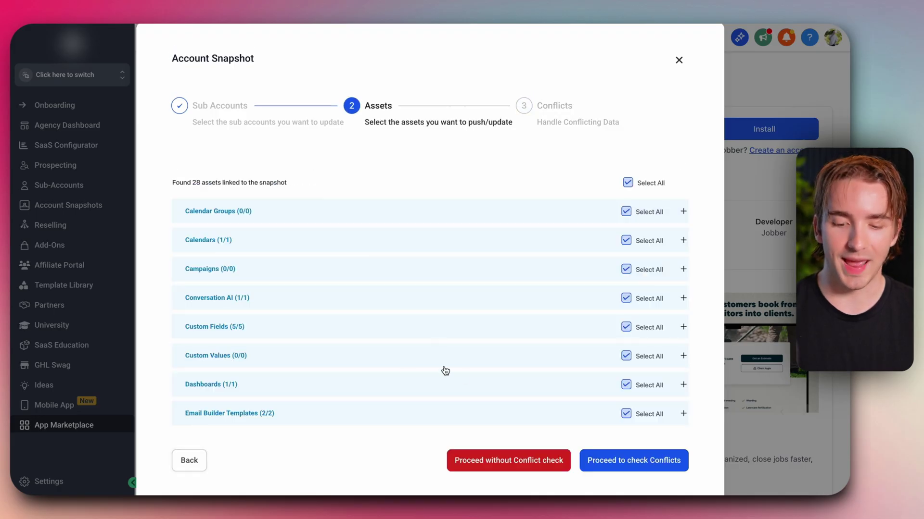
Proceed with all selected assets without a conflict check, entering "Confirm" as the confirmation text
{"action": "left_click", "coordinate": [515, 465]}
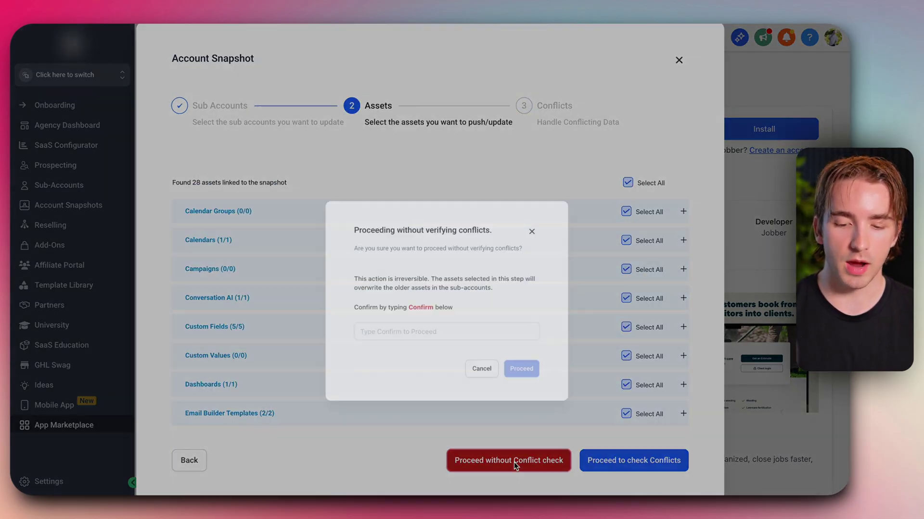
{"action": "type", "text": "Confirm"}
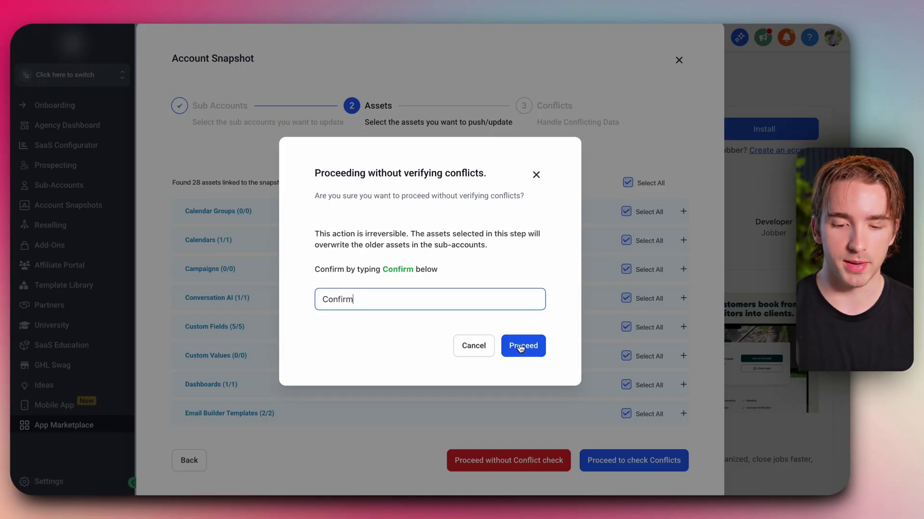
{"action": "left_click", "coordinate": [522, 348]}
Review the install confirmation with its location and requested permissions, and allow the Jobber Integration installation
{"action": "scroll", "coordinate": [515, 369], "scroll_direction": "down", "scroll_amount": 10}
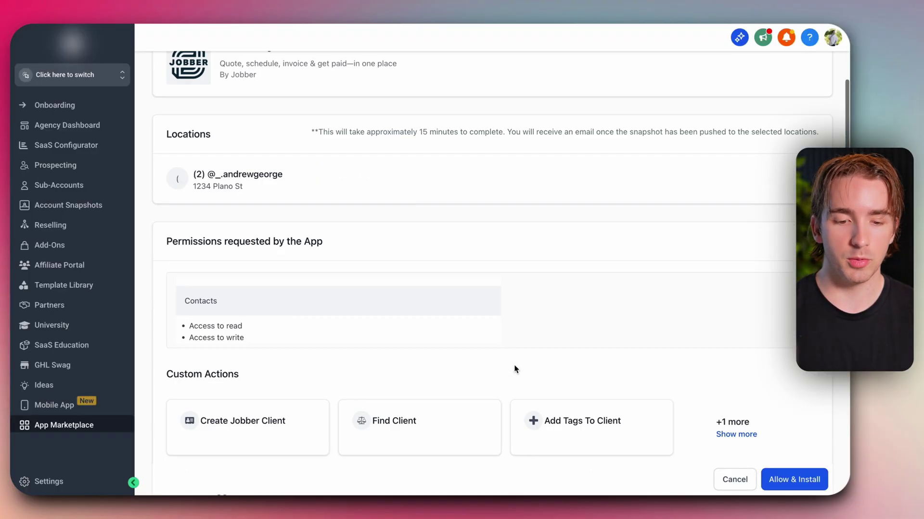
{"action": "scroll", "coordinate": [514, 369], "scroll_direction": "up", "scroll_amount": 10}
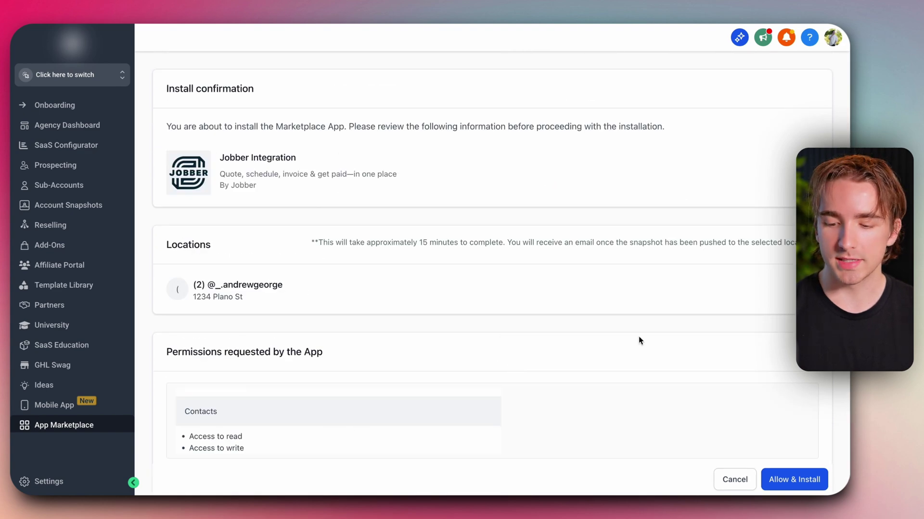
{"action": "left_click", "coordinate": [801, 481]}
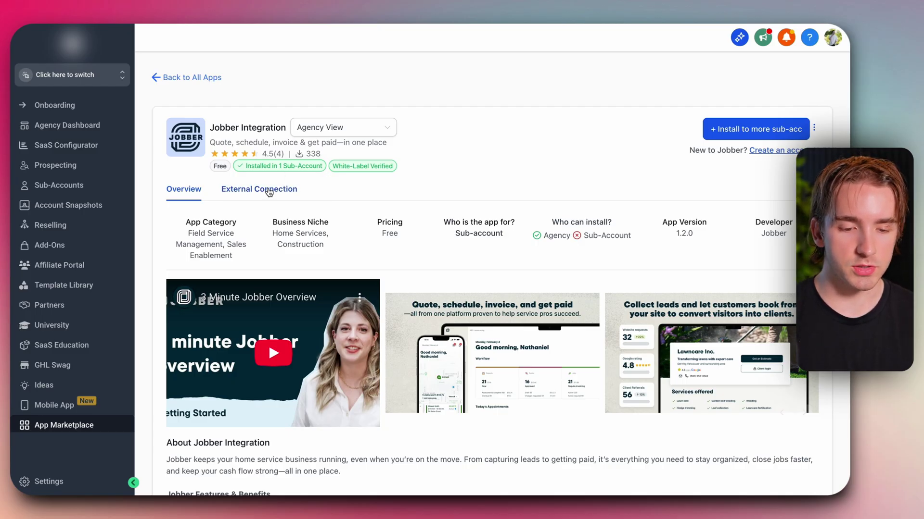
Open the installed Jobber Integration's external connection in the sub-account and start connecting to Jobber up to its login form
{"action": "left_click", "coordinate": [269, 191]}
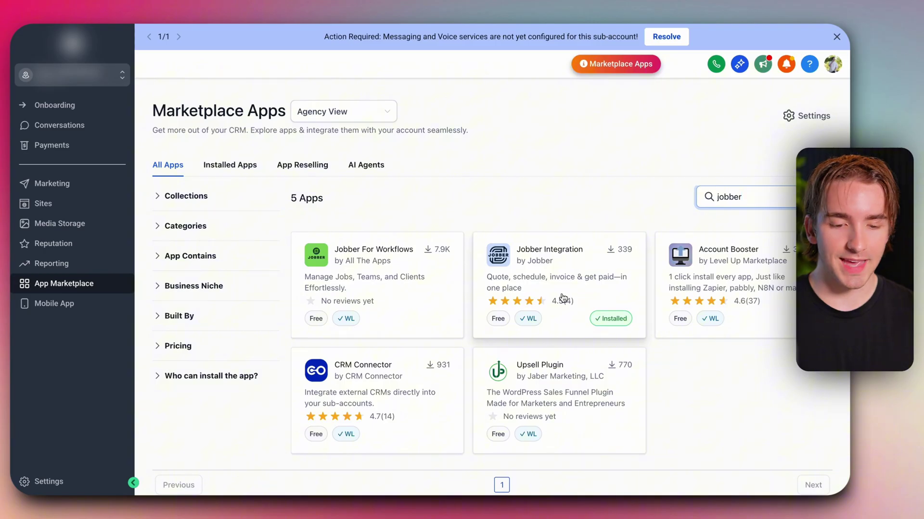
{"action": "left_click", "coordinate": [562, 297]}
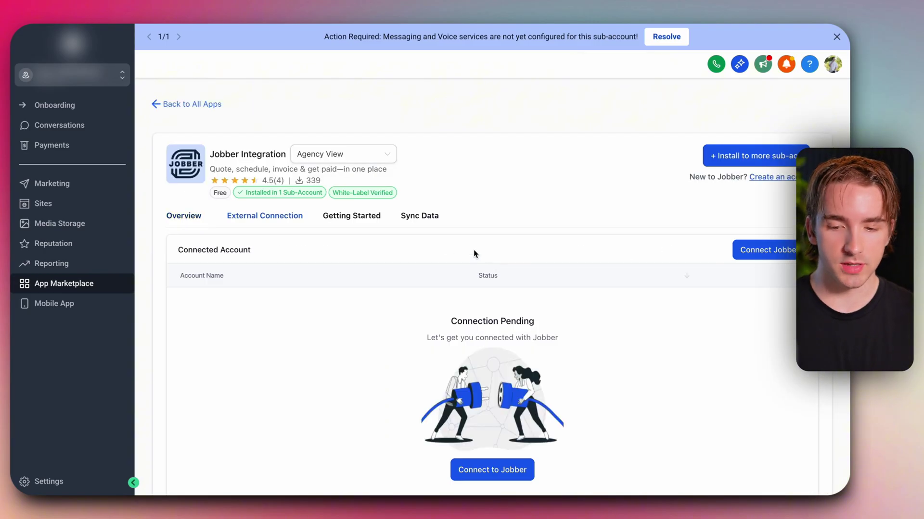
{"action": "scroll", "coordinate": [288, 323], "scroll_direction": "down", "scroll_amount": 1}
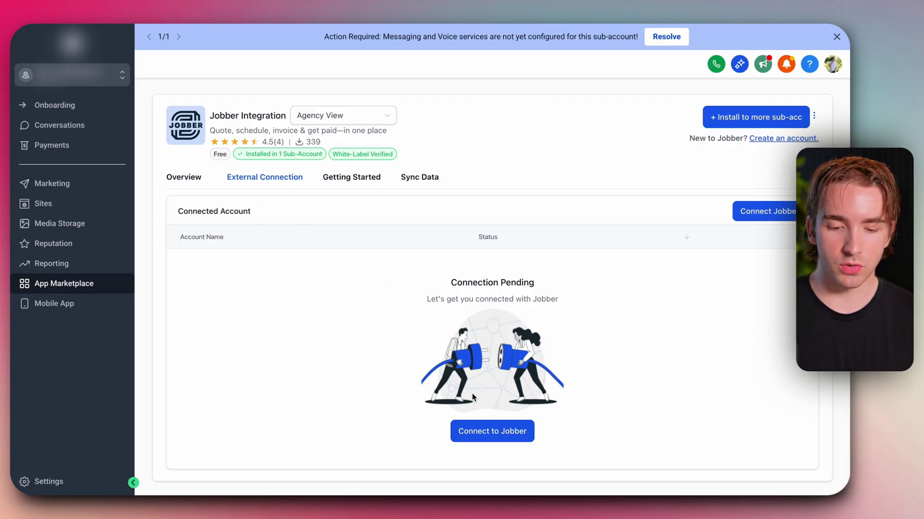
{"action": "left_click", "coordinate": [484, 430]}
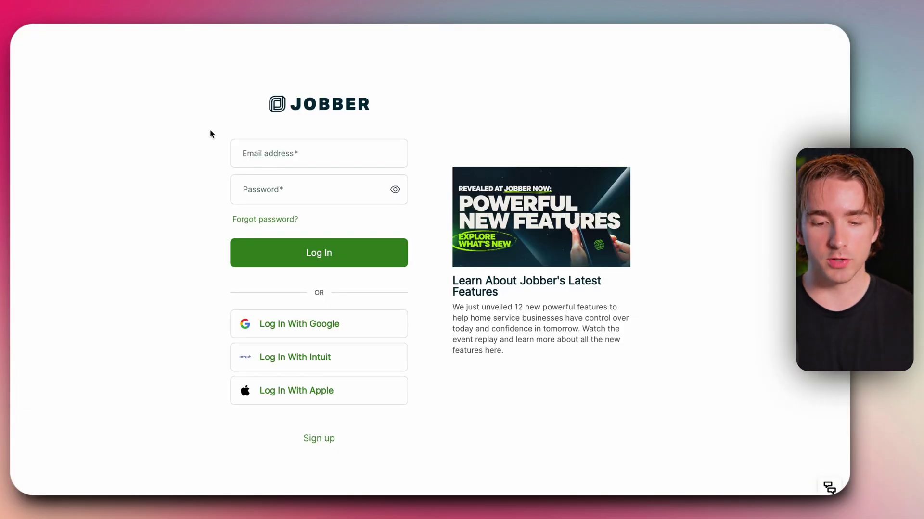
{"action": "left_click", "coordinate": [332, 152]}
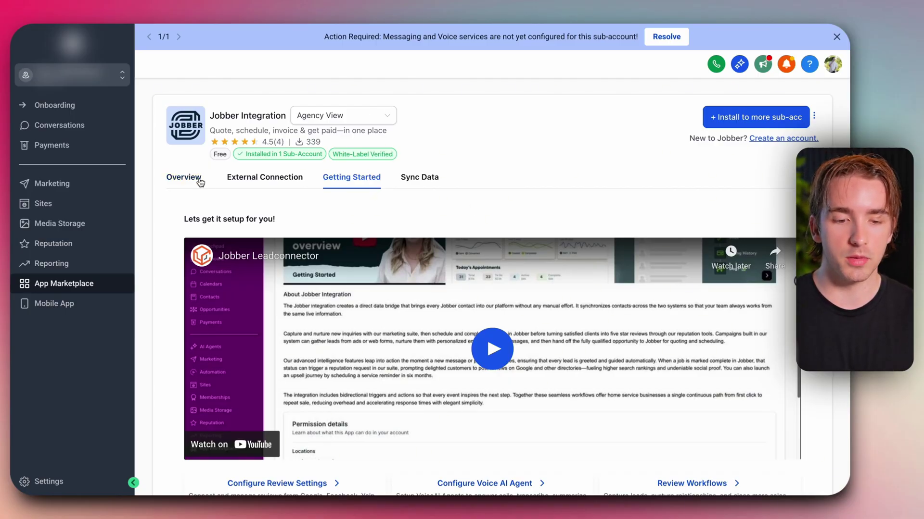
View the Jobber Integration's overview and its getting-started page with the review, Voice AI agent and workflow setup links
{"action": "left_click", "coordinate": [200, 181]}
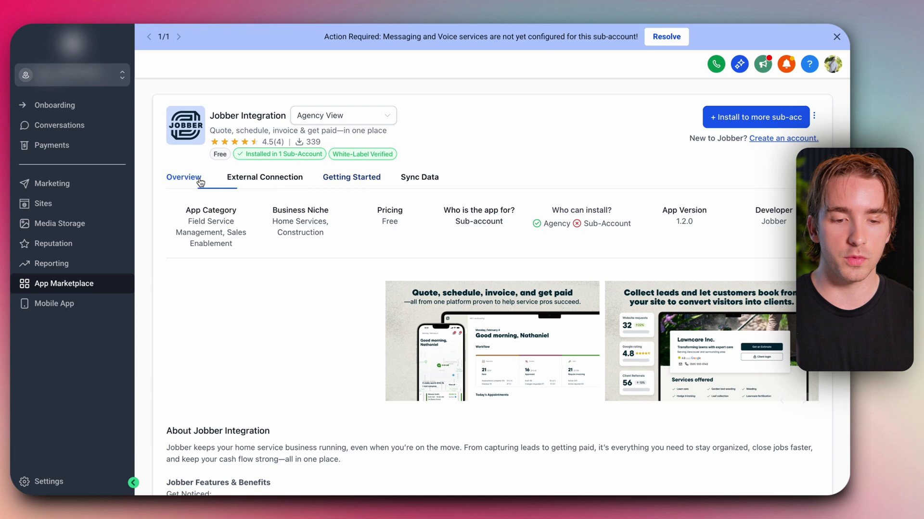
{"action": "left_click", "coordinate": [352, 178]}
{"action": "scroll", "coordinate": [456, 264], "scroll_direction": "down", "scroll_amount": 2}
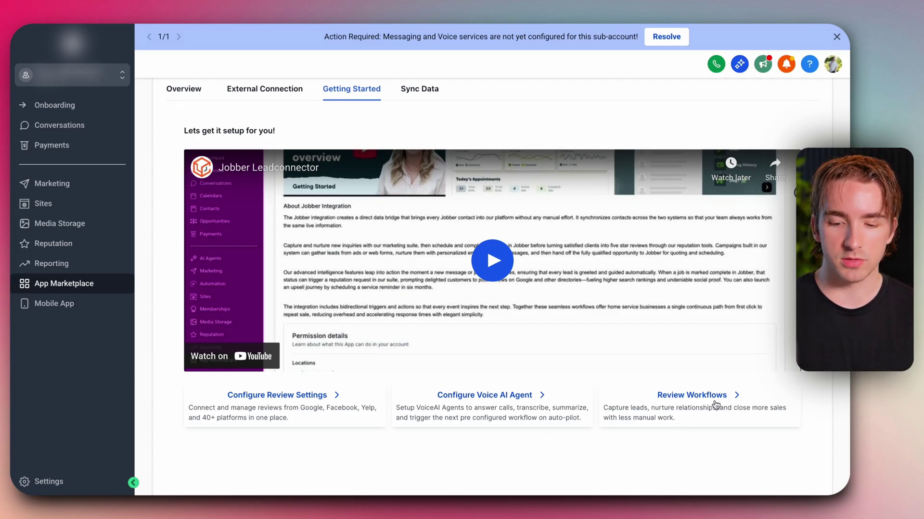
{"action": "scroll", "coordinate": [350, 360], "scroll_direction": "up", "scroll_amount": 2}
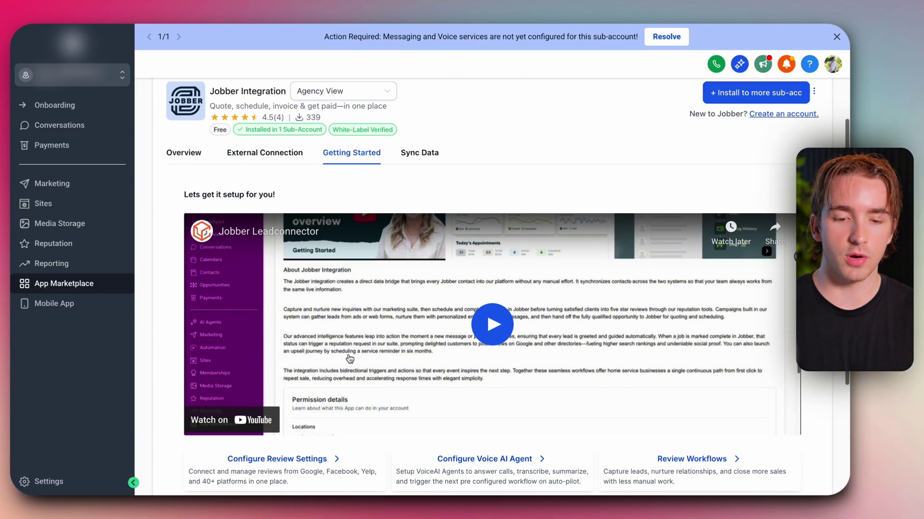